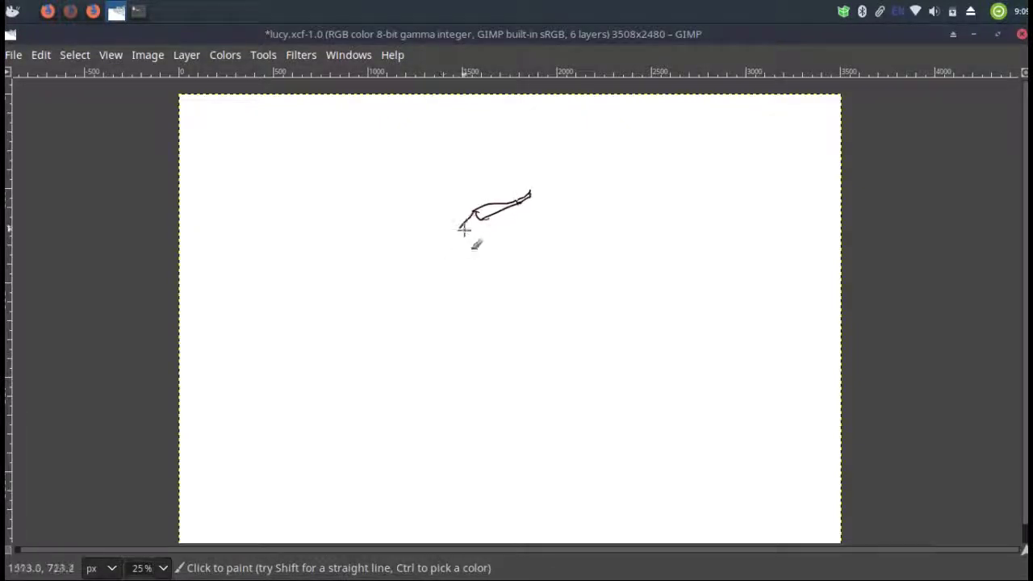
Draw the right eyebrow, the nose, a wide smiling mouth and its teeth in dark red.
mouse_move(405, 172)
mouse_down()
mouse_move(529, 182)
mouse_move(419, 173)
mouse_up()
mouse_move(400, 225)
mouse_down()
mouse_move(421, 282)
mouse_move(405, 287)
mouse_move(419, 305)
mouse_move(438, 285)
mouse_move(496, 327)
mouse_up()
mouse_move(396, 372)
mouse_down()
mouse_move(432, 327)
mouse_move(476, 319)
mouse_up()
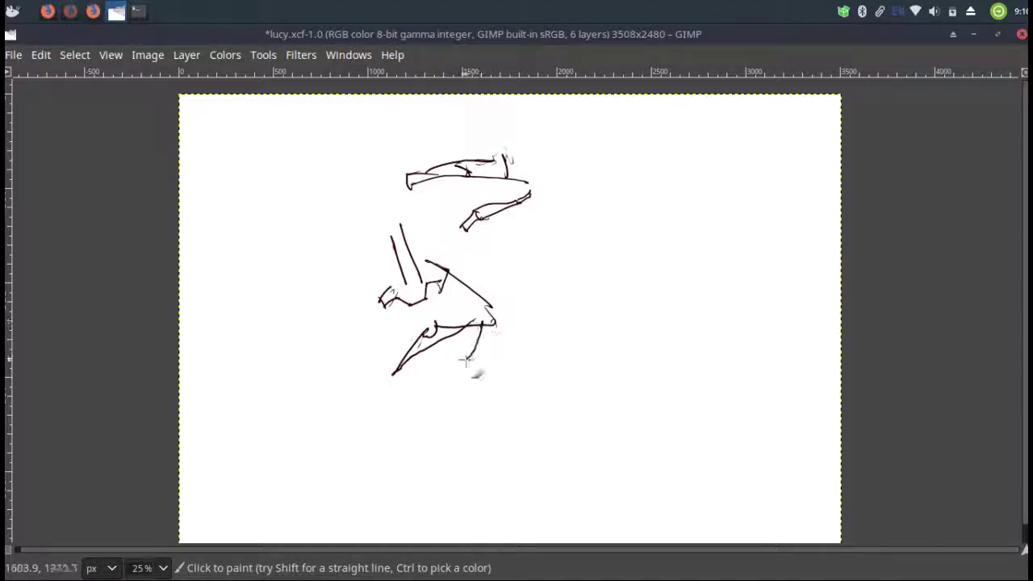
drag(394, 374, 468, 378)
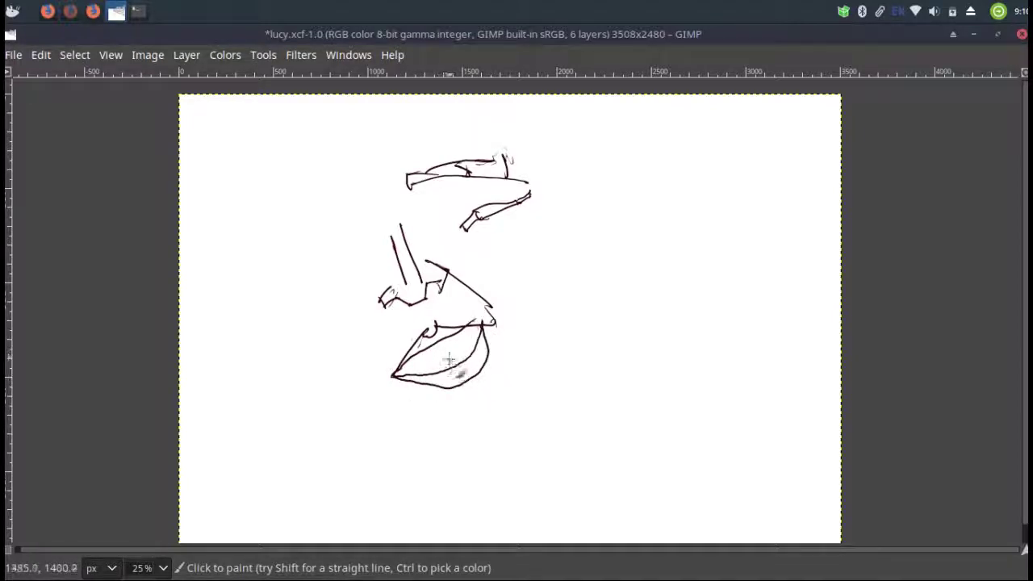
drag(453, 364, 481, 326)
drag(421, 361, 413, 389)
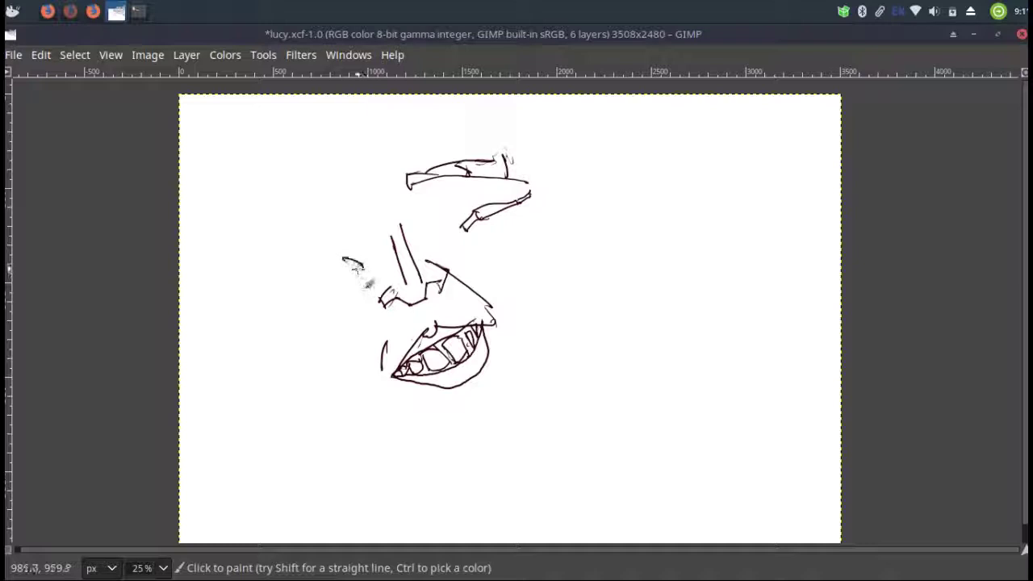
Draw the left eye and eyebrow, with hair strands above the brow.
drag(361, 267, 316, 284)
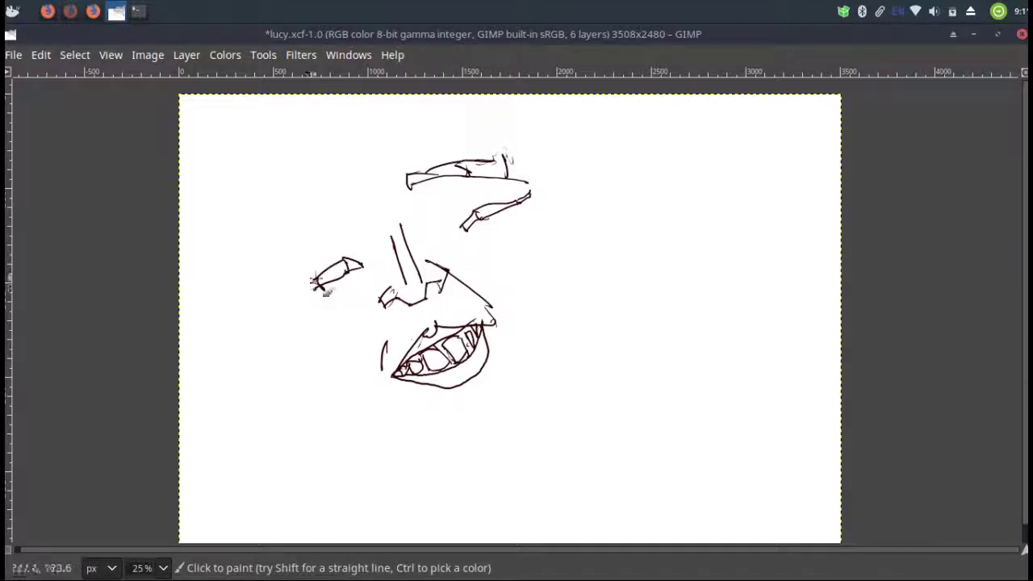
mouse_move(337, 211)
mouse_down()
mouse_move(277, 232)
mouse_move(262, 253)
mouse_up()
mouse_move(227, 122)
mouse_down()
mouse_move(246, 239)
mouse_move(258, 229)
mouse_up()
drag(258, 127, 273, 201)
Hatch both eyebrows and eyes dark with dense strokes.
scroll(292, 190, up, 3)
mouse_move(456, 270)
mouse_down()
mouse_move(465, 289)
mouse_move(397, 282)
mouse_move(384, 292)
mouse_up()
drag(467, 324, 481, 325)
drag(320, 396, 343, 373)
drag(322, 327, 297, 331)
mouse_move(264, 373)
mouse_down()
mouse_move(279, 333)
mouse_move(250, 363)
mouse_up()
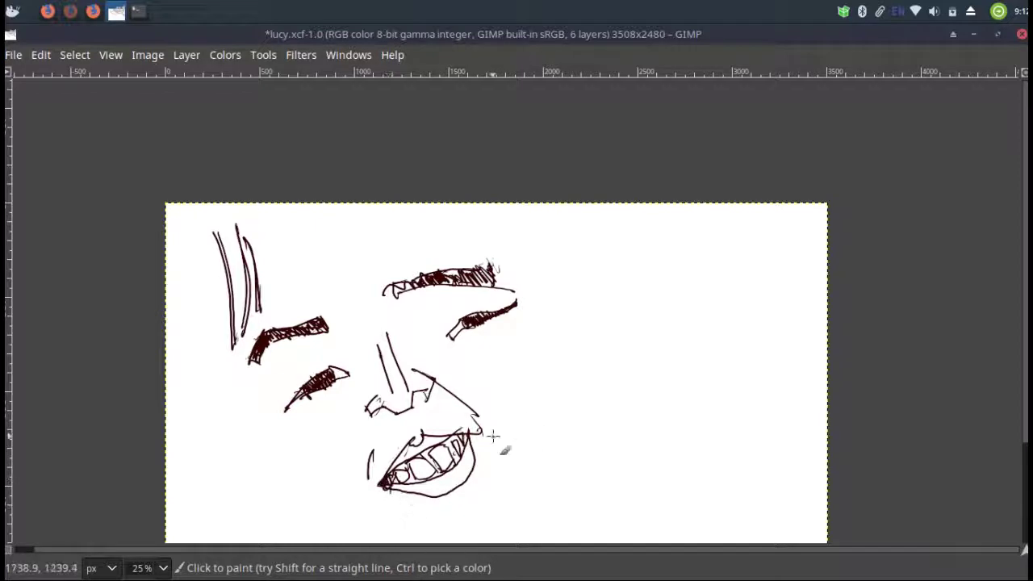
Outline the right side of the head, with ear lines and hair strokes nearby.
mouse_move(453, 208)
mouse_down()
mouse_move(611, 284)
mouse_move(628, 421)
mouse_up()
drag(576, 274, 583, 408)
mouse_move(580, 370)
mouse_down()
mouse_move(613, 317)
mouse_move(584, 311)
mouse_up()
mouse_move(626, 282)
mouse_down()
mouse_move(593, 238)
mouse_move(597, 209)
mouse_up()
scroll(565, 315, down, 3)
Sweep a long curve toward the lower left and add strokes beside the mouth.
mouse_move(542, 305)
mouse_down()
mouse_move(467, 430)
mouse_move(260, 458)
mouse_move(171, 349)
mouse_move(145, 257)
mouse_up()
mouse_move(449, 359)
mouse_down()
mouse_move(486, 362)
mouse_move(383, 488)
mouse_up()
mouse_move(534, 330)
mouse_down()
mouse_move(532, 452)
mouse_move(634, 524)
mouse_up()
drag(281, 463, 266, 557)
scroll(374, 454, down, 3)
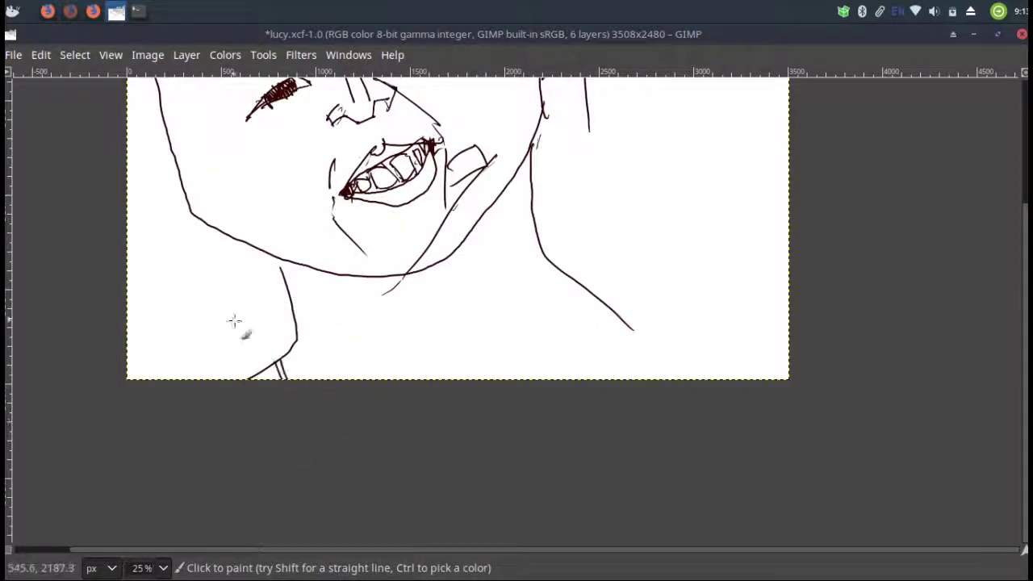
scroll(234, 322, up, 2)
scroll(234, 321, left, 2)
Draw the long left cheek line and the jaw line under the chin.
drag(299, 213, 412, 394)
drag(373, 337, 607, 331)
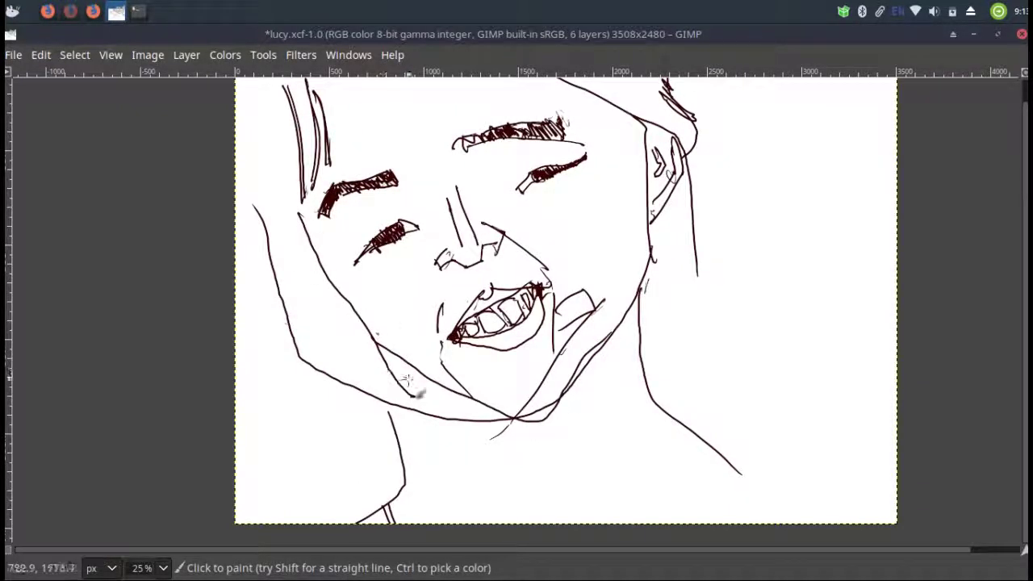
drag(428, 393, 391, 528)
scroll(387, 533, down, 2)
scroll(388, 532, right, 1)
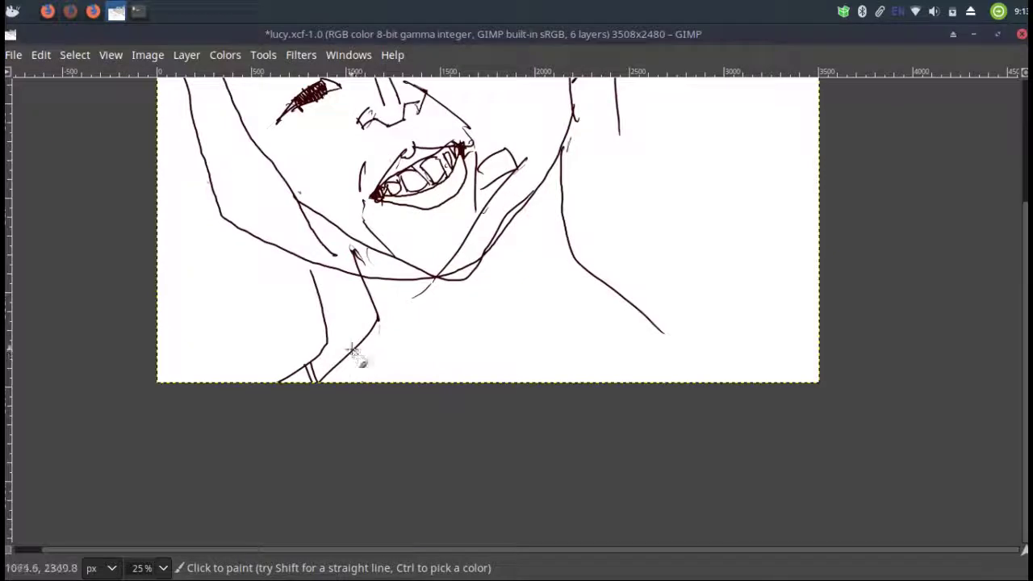
Draw the neck and shoulder line, and outline a hand against the left cheek.
drag(564, 208, 595, 284)
drag(652, 325, 607, 381)
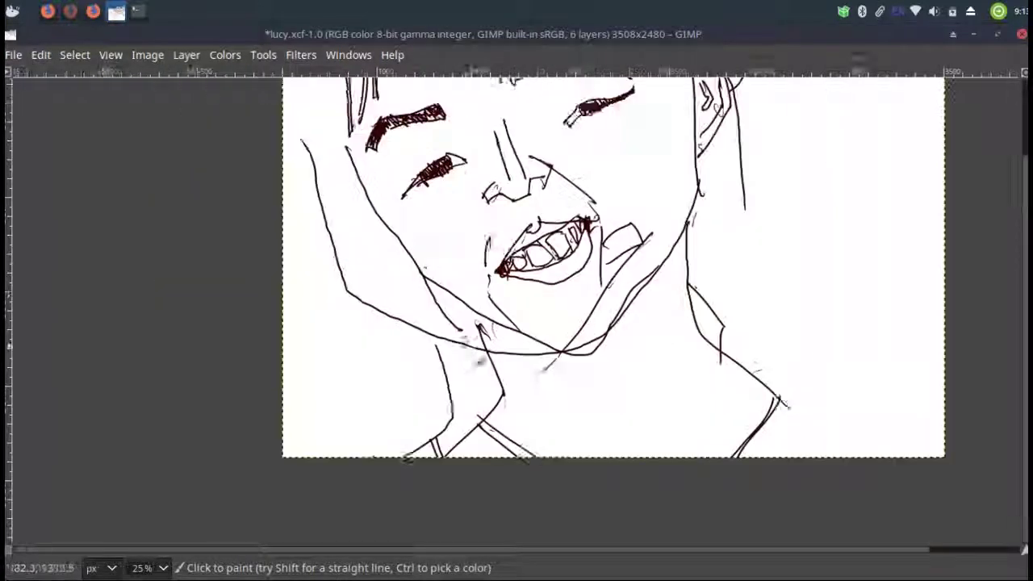
scroll(400, 323, up, 2)
scroll(401, 323, left, 2)
mouse_move(376, 303)
mouse_down()
mouse_move(286, 208)
mouse_move(331, 242)
mouse_up()
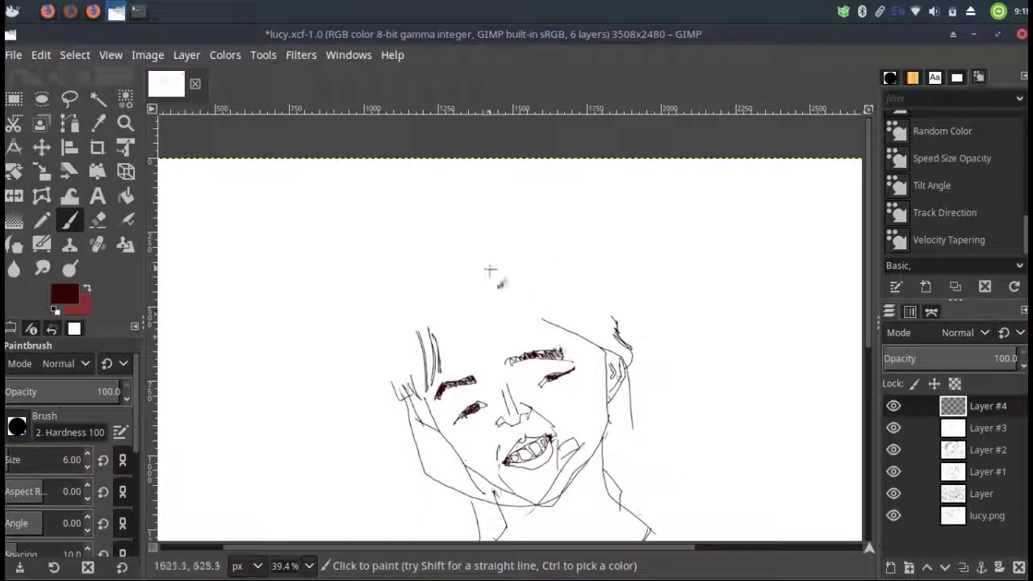
Draw the hairline, the top of the head and hair strands down the left side.
drag(595, 346, 473, 284)
drag(409, 328, 557, 309)
mouse_move(565, 242)
mouse_down()
mouse_move(370, 356)
mouse_move(394, 204)
mouse_move(456, 219)
mouse_up()
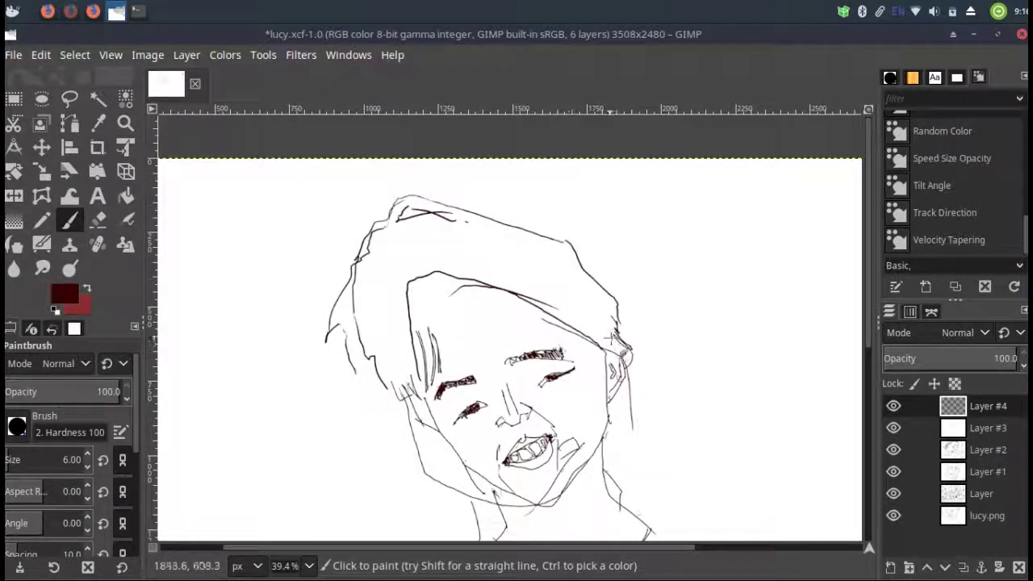
drag(565, 242, 488, 215)
drag(456, 279, 435, 380)
drag(419, 291, 427, 387)
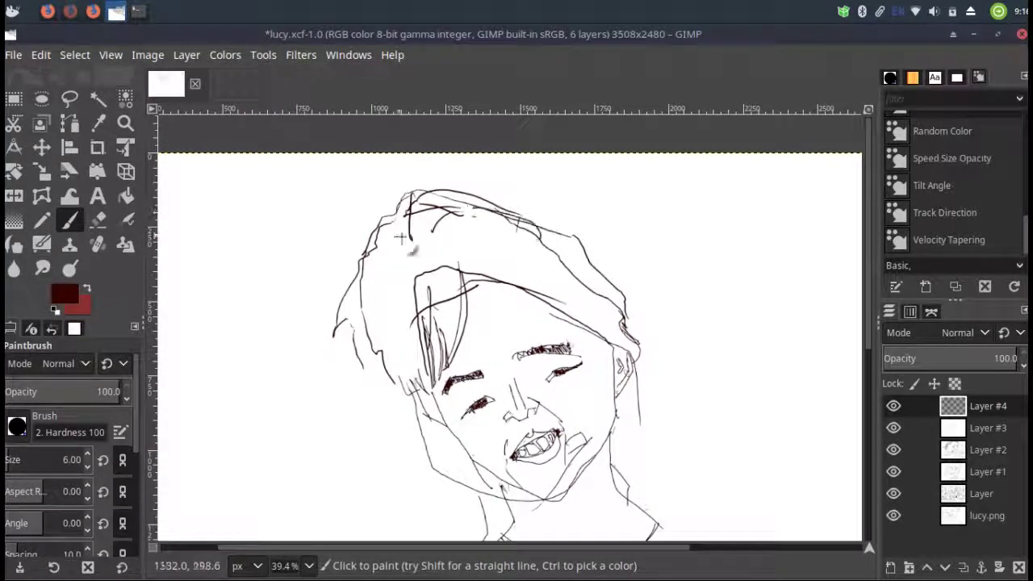
scroll(471, 289, down, 3)
scroll(443, 410, up, 2)
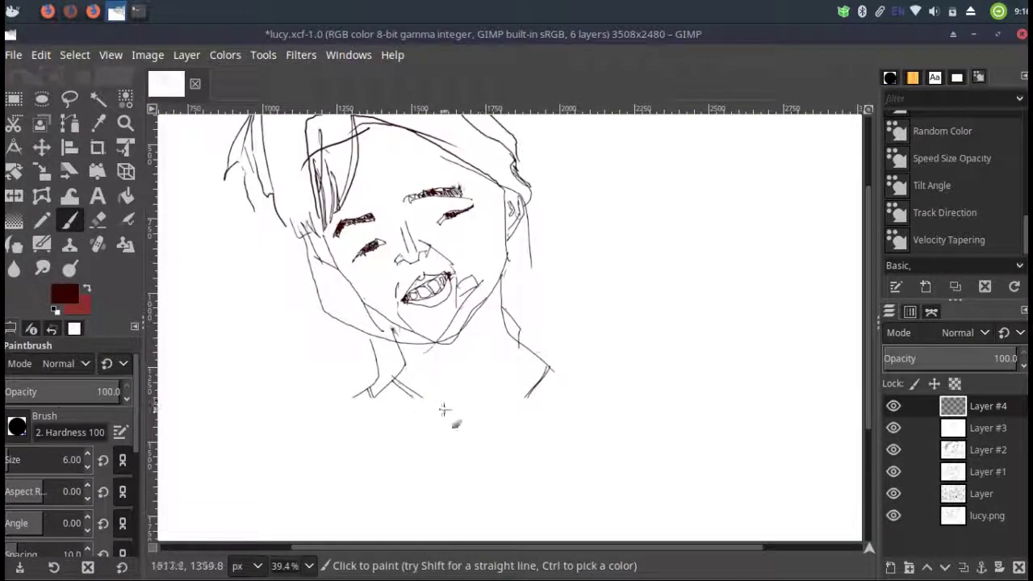
Draw a necklace with a small pendant and both shoulder lines.
drag(393, 379, 553, 393)
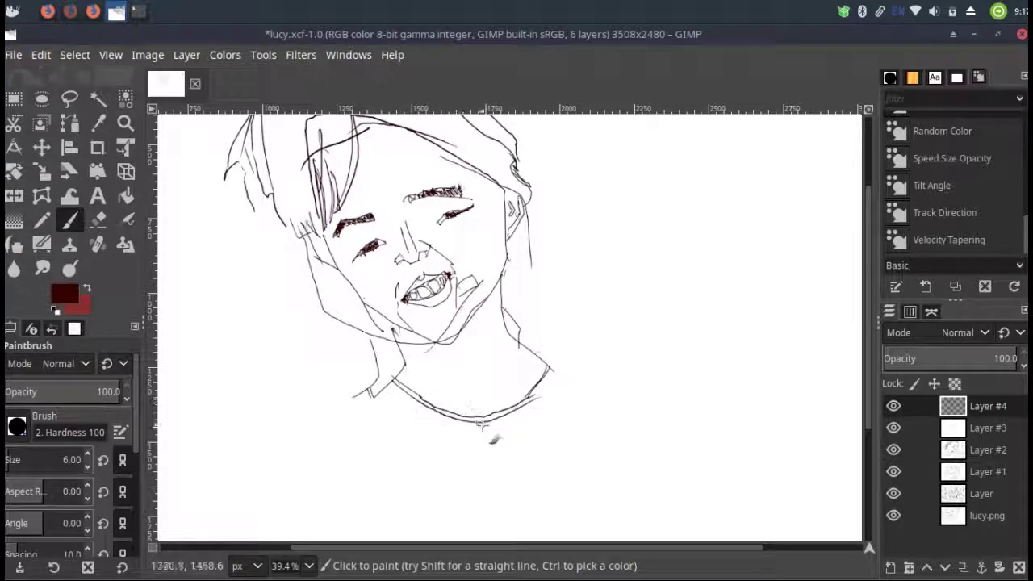
drag(490, 456, 482, 457)
drag(550, 369, 598, 396)
drag(379, 397, 311, 433)
scroll(313, 438, down, 2)
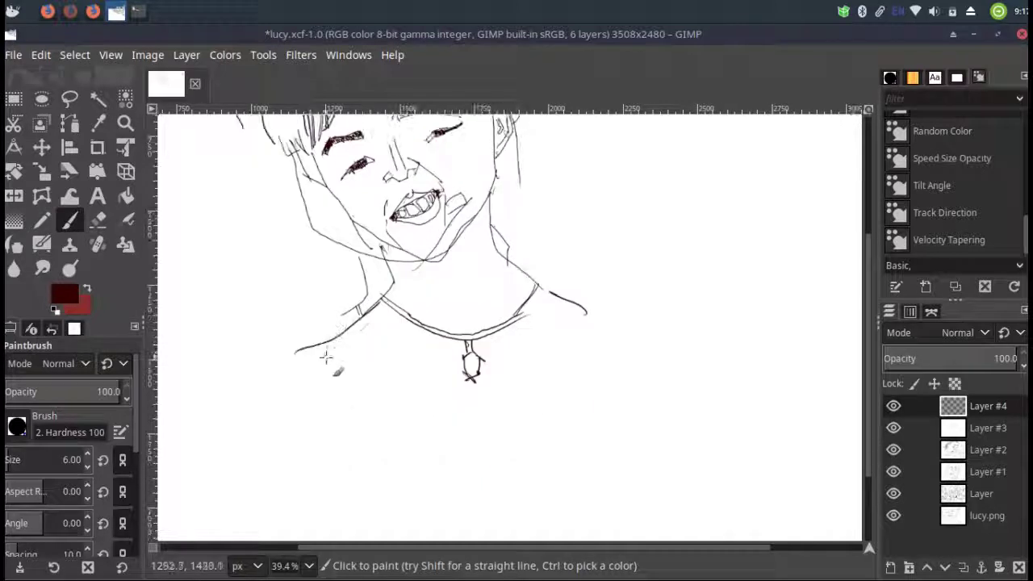
Draw the two edges of the diagonal strap and the right sleeve and arm.
drag(571, 346, 465, 464)
mouse_move(593, 321)
mouse_down()
mouse_move(611, 339)
mouse_move(472, 484)
mouse_up()
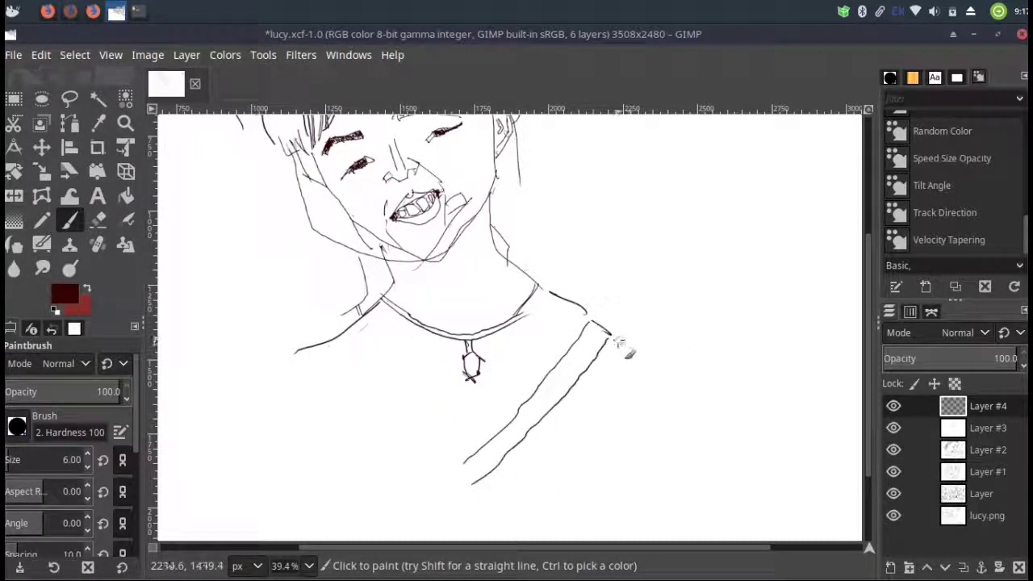
mouse_move(640, 352)
mouse_down()
mouse_move(663, 368)
mouse_move(632, 418)
mouse_up()
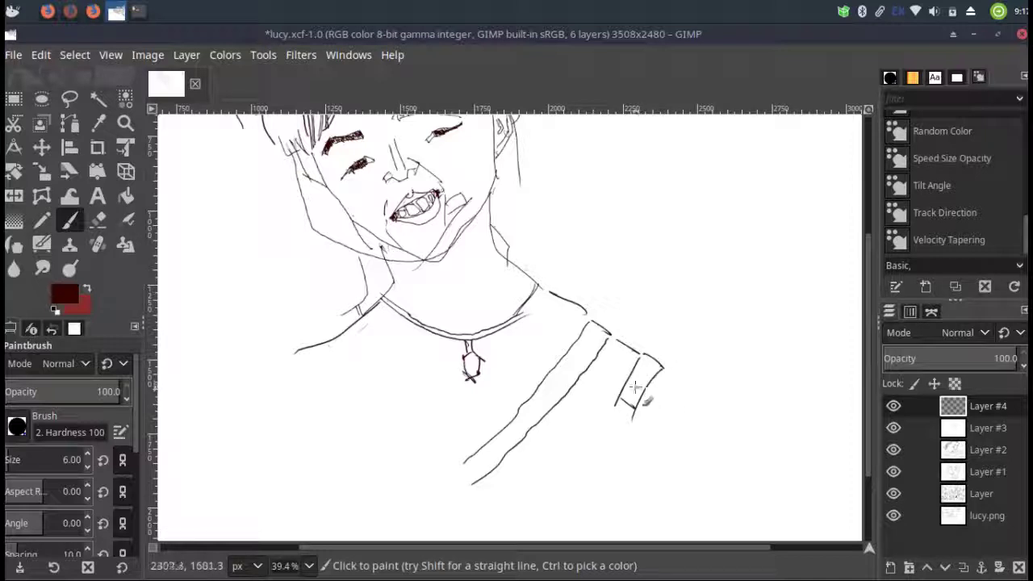
drag(686, 386, 705, 511)
mouse_move(597, 424)
mouse_down()
mouse_move(708, 387)
mouse_move(578, 458)
mouse_move(476, 539)
mouse_up()
Extend the arm lines and outline the torso and left arm downward.
drag(579, 456, 510, 541)
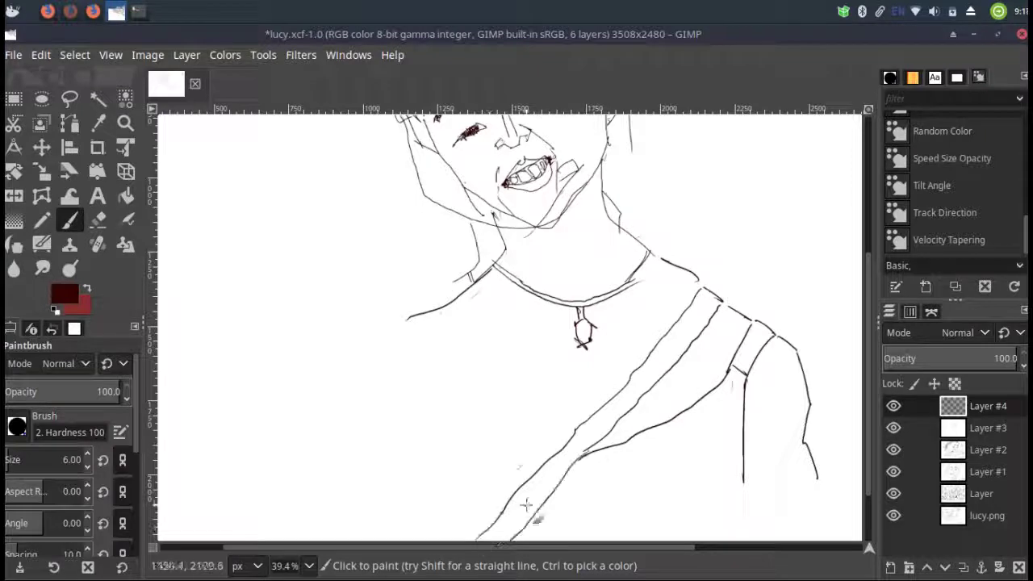
mouse_move(408, 320)
mouse_down()
mouse_move(492, 451)
mouse_move(537, 468)
mouse_move(381, 325)
mouse_up()
drag(388, 372, 364, 438)
mouse_move(380, 327)
mouse_down()
mouse_move(305, 441)
mouse_move(314, 539)
mouse_up()
drag(364, 432, 380, 519)
scroll(380, 519, down, 3)
Add lower-left lines, run the strap edge to the bottom, and draw the forearm curve.
drag(406, 434, 363, 508)
drag(355, 419, 361, 507)
drag(451, 429, 379, 508)
drag(478, 440, 410, 508)
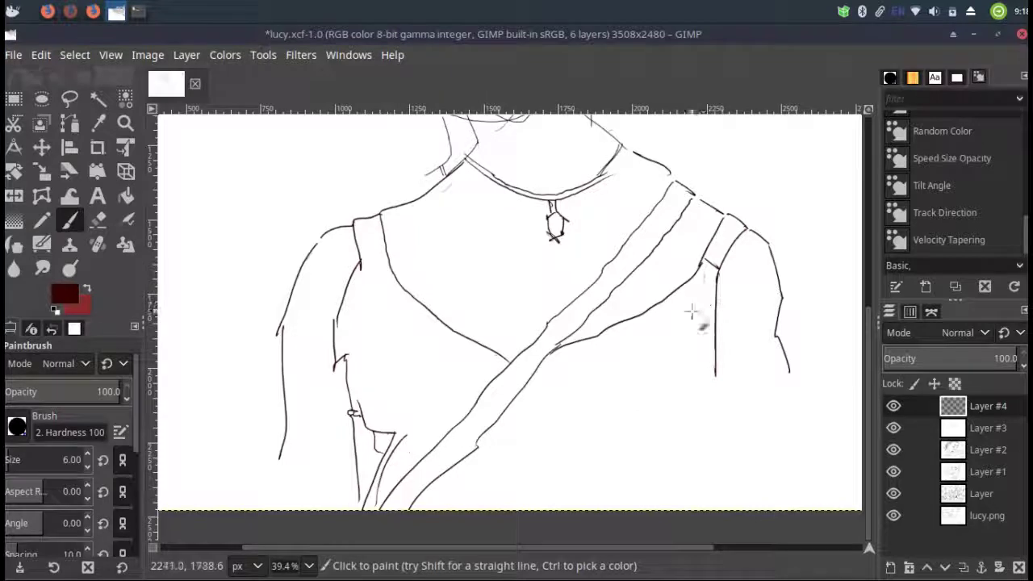
mouse_move(728, 323)
mouse_down()
mouse_move(712, 394)
mouse_move(631, 330)
mouse_up()
drag(666, 425, 844, 396)
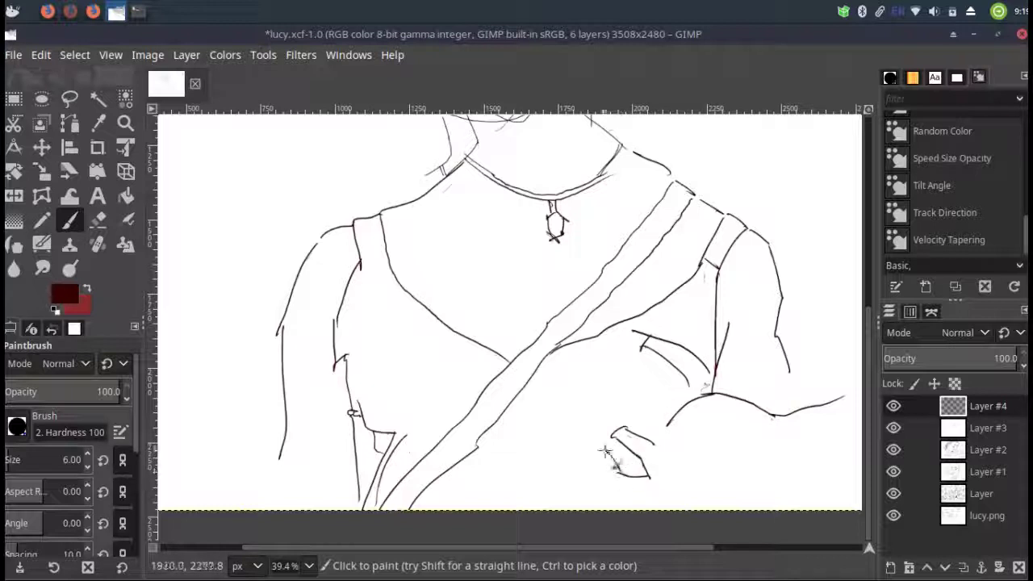
Outline the fingers of the hand below the forearm.
mouse_move(573, 466)
mouse_down()
mouse_move(580, 509)
mouse_move(520, 509)
mouse_up()
drag(653, 445, 677, 508)
scroll(704, 533, up, 3)
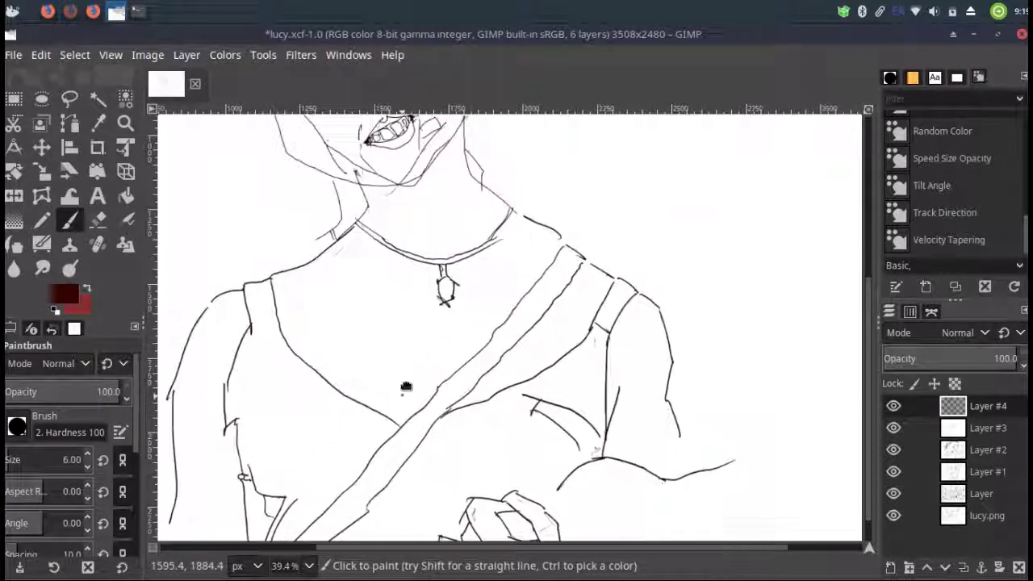
scroll(484, 420, up, 3)
scroll(453, 436, down, 1)
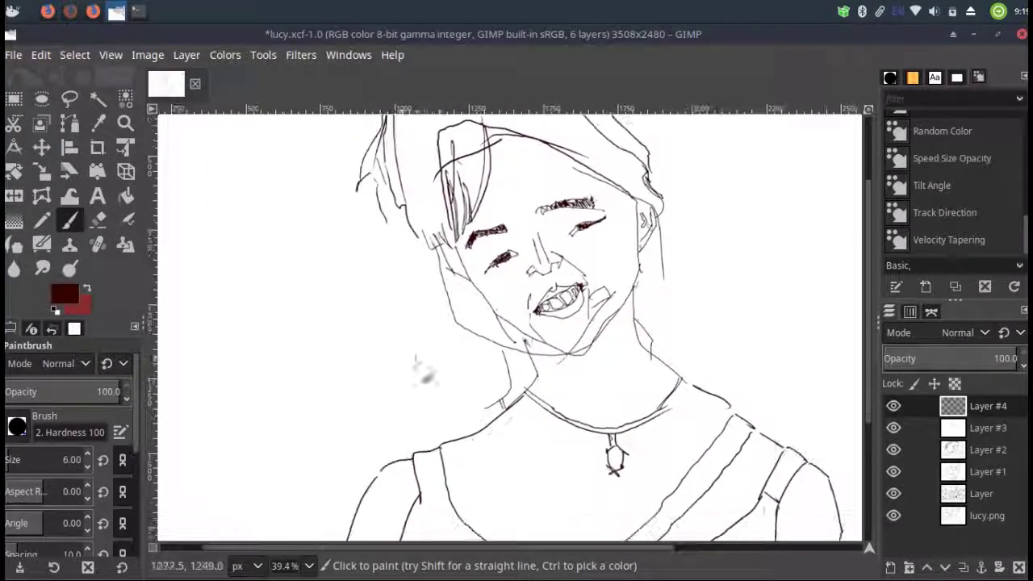
Draw a long horizon line across the whole canvas.
drag(500, 327, 163, 328)
scroll(451, 347, right, 4)
drag(442, 348, 855, 332)
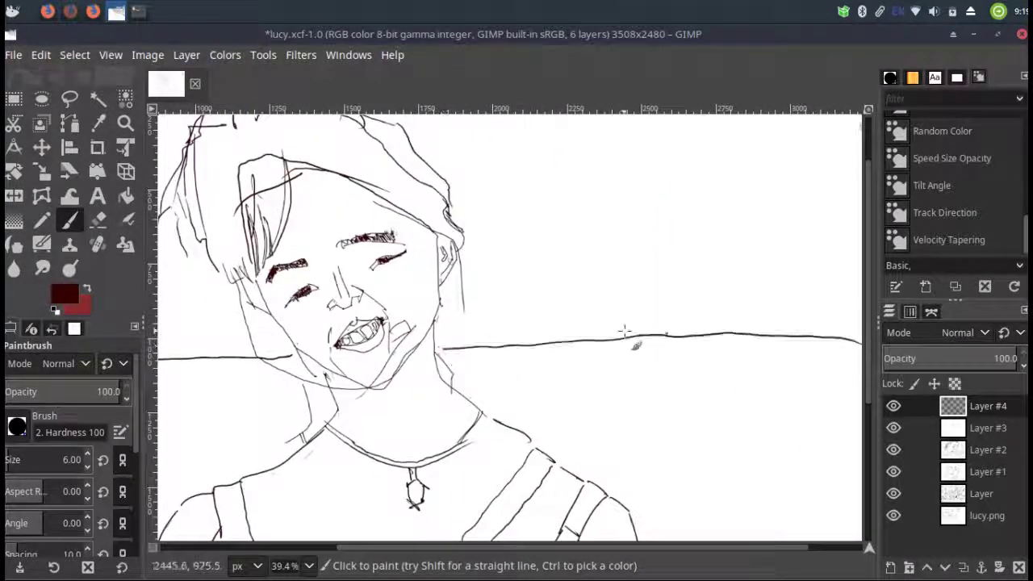
scroll(646, 347, right, 4)
scroll(484, 323, down, 5)
scroll(484, 322, left, 5)
scroll(394, 300, left, 3)
scroll(472, 484, up, 3)
scroll(473, 484, right, 1)
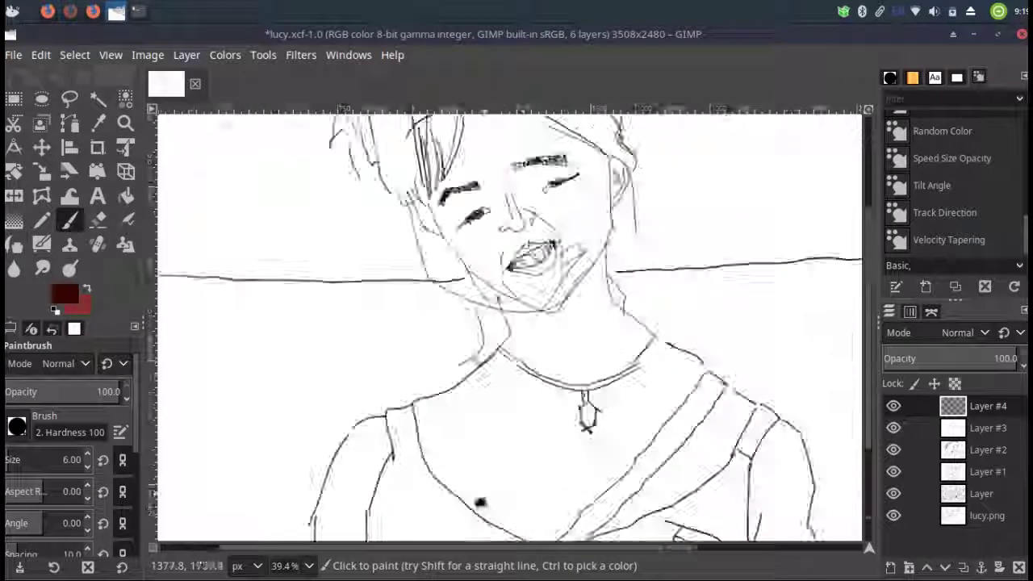
scroll(431, 380, down, 2)
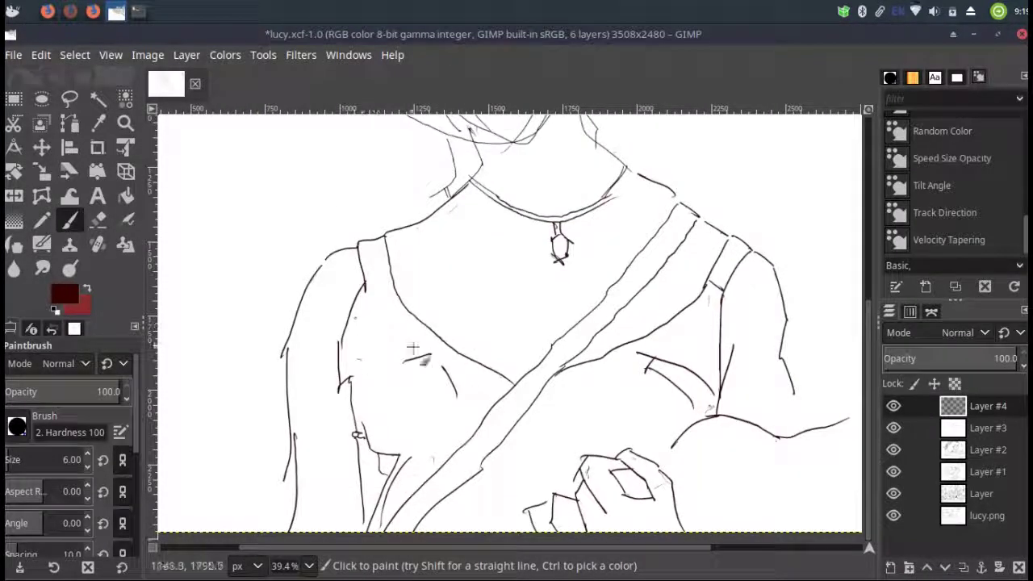
scroll(403, 323, up, 2)
drag(549, 185, 560, 292)
scroll(564, 315, up, 3)
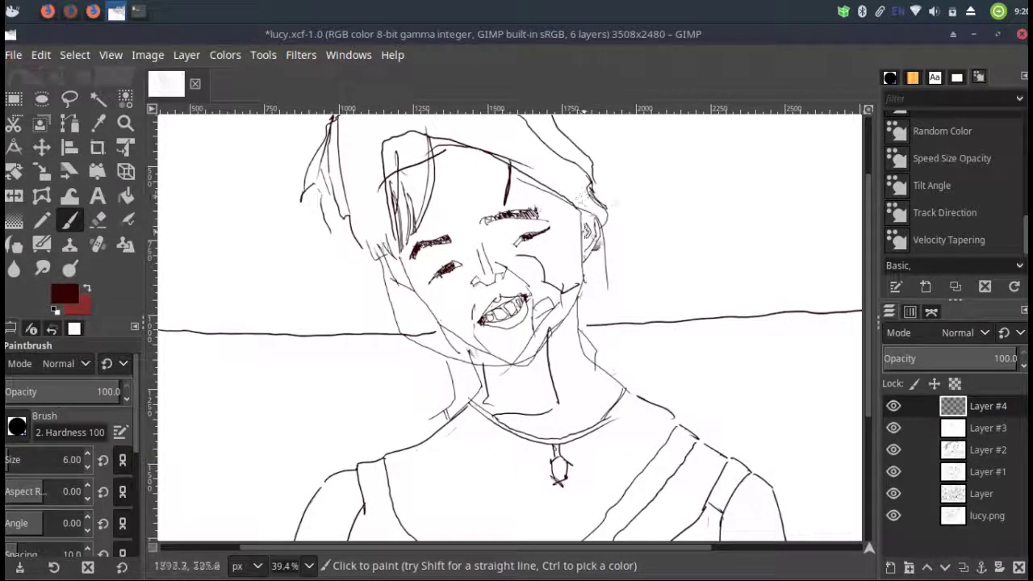
scroll(278, 393, left, 5)
Add a stroke beside the face and lines at both eyes.
mouse_move(621, 326)
mouse_down()
mouse_move(316, 296)
mouse_move(239, 322)
mouse_up()
drag(670, 302, 636, 292)
drag(724, 258, 750, 254)
drag(779, 311, 510, 360)
drag(618, 373, 637, 127)
scroll(637, 127, up, 3)
mouse_move(606, 234)
mouse_down()
mouse_move(732, 385)
mouse_move(730, 492)
mouse_up()
Outline the hump-shaped hills behind the figure, right and left.
drag(807, 473, 621, 413)
mouse_move(565, 404)
mouse_down()
mouse_move(778, 258)
mouse_move(789, 428)
mouse_up()
drag(625, 347, 593, 246)
drag(633, 214, 524, 259)
drag(331, 314, 379, 250)
Fill the central, second and right hills with small circles.
drag(379, 266, 455, 287)
mouse_move(529, 367)
mouse_down()
mouse_move(525, 404)
mouse_move(466, 362)
mouse_move(539, 345)
mouse_up()
mouse_move(507, 300)
mouse_down()
mouse_move(447, 221)
mouse_move(482, 147)
mouse_move(407, 157)
mouse_up()
mouse_move(577, 194)
mouse_down()
mouse_move(643, 232)
mouse_move(564, 234)
mouse_move(577, 298)
mouse_move(617, 355)
mouse_move(564, 390)
mouse_move(637, 363)
mouse_up()
mouse_move(647, 398)
mouse_down()
mouse_move(760, 395)
mouse_move(738, 295)
mouse_up()
mouse_move(721, 245)
mouse_down()
mouse_move(692, 192)
mouse_move(709, 308)
mouse_up()
mouse_move(679, 347)
mouse_down()
mouse_move(642, 309)
mouse_move(677, 414)
mouse_up()
Dot the hills near the face and along the left horizon with circles.
scroll(676, 415, left, 5)
mouse_move(629, 362)
mouse_down()
mouse_move(642, 376)
mouse_move(595, 392)
mouse_move(525, 390)
mouse_up()
drag(324, 396, 278, 378)
scroll(278, 377, left, 5)
mouse_move(468, 379)
mouse_down()
mouse_move(351, 344)
mouse_move(323, 363)
mouse_move(291, 367)
mouse_move(274, 355)
mouse_up()
Draw the first zigzag waves below the horizon.
scroll(322, 347, down, 3)
scroll(510, 347, right, 5)
scroll(510, 347, right, 3)
mouse_move(536, 338)
mouse_down()
mouse_move(435, 391)
mouse_move(452, 422)
mouse_move(331, 379)
mouse_move(282, 435)
mouse_up()
Add zigzag waves across the sea, down to the bottom left.
drag(379, 452, 169, 419)
drag(242, 339, 194, 387)
scroll(206, 332, left, 3)
drag(387, 435, 194, 516)
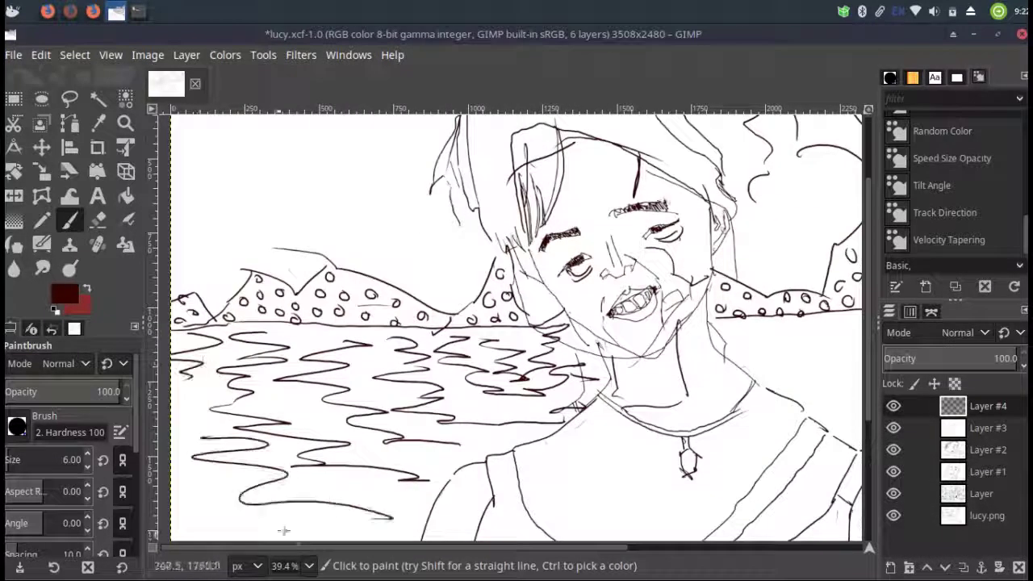
drag(274, 505, 169, 540)
scroll(516, 347, right, 6)
Draw zigzag waves right of the neck, extending them toward the right.
drag(556, 322, 484, 375)
drag(605, 331, 512, 396)
drag(551, 427, 685, 351)
drag(799, 327, 633, 466)
scroll(633, 452, right, 6)
scroll(634, 452, down, 2)
Fill the lower-right sea with more zigzag waves.
drag(670, 274, 525, 375)
drag(529, 371, 433, 424)
drag(637, 392, 415, 455)
drag(694, 372, 407, 492)
drag(689, 463, 680, 496)
scroll(680, 495, up, 4)
scroll(680, 496, left, 5)
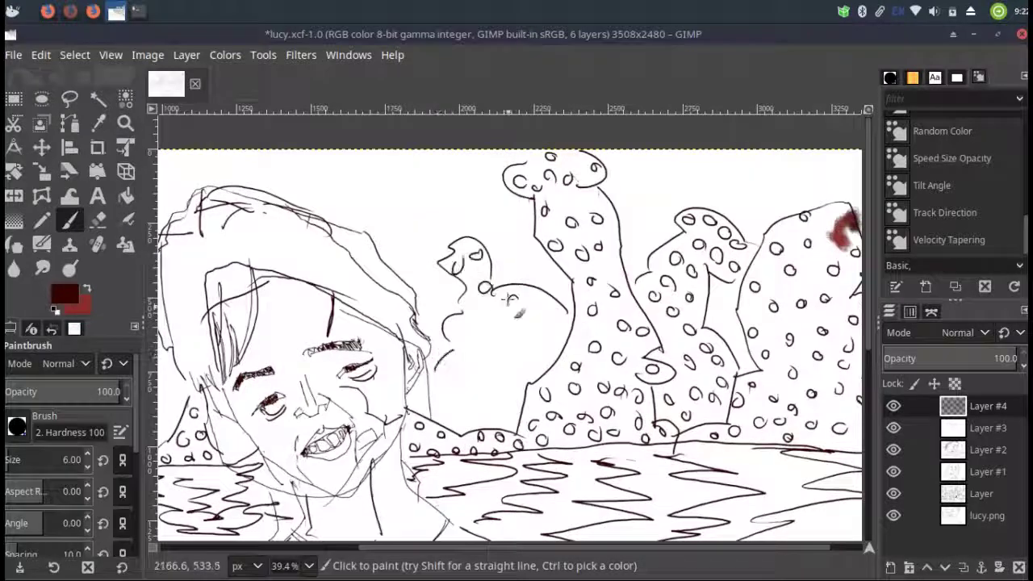
scroll(368, 316, left, 5)
scroll(368, 316, down, 1)
scroll(368, 316, left, 2)
scroll(368, 316, up, 2)
Draw a round sun at upper left with small square rays and a nearby star.
mouse_move(347, 278)
mouse_down()
mouse_move(319, 282)
mouse_move(331, 359)
mouse_move(372, 375)
mouse_move(416, 373)
mouse_up()
drag(419, 321, 434, 344)
drag(411, 292, 426, 310)
drag(384, 263, 393, 274)
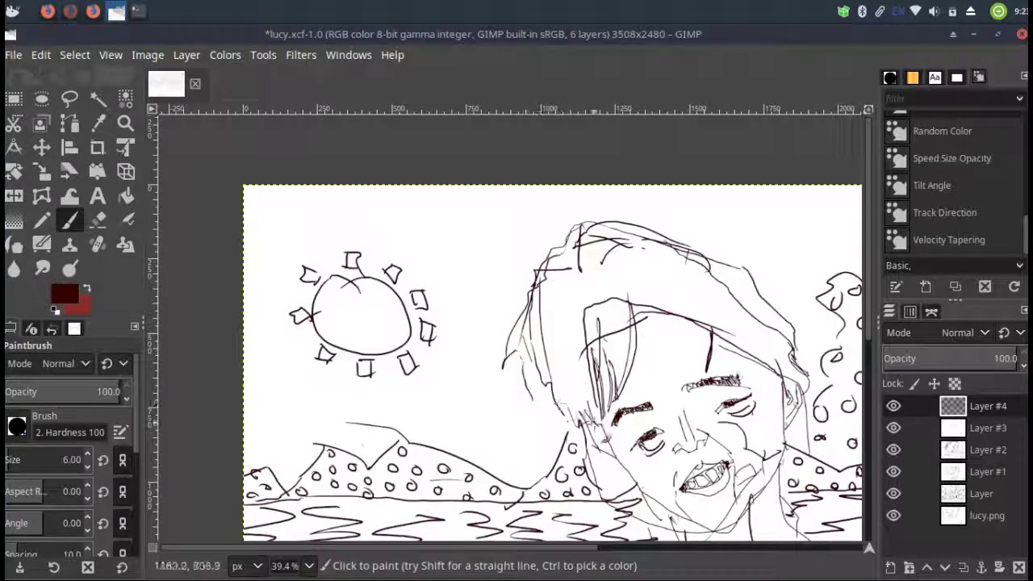
Scatter small square shapes across the sky and turn them into spiked stars.
mouse_move(446, 236)
mouse_down()
mouse_move(462, 252)
mouse_move(466, 242)
mouse_up()
drag(337, 214, 374, 232)
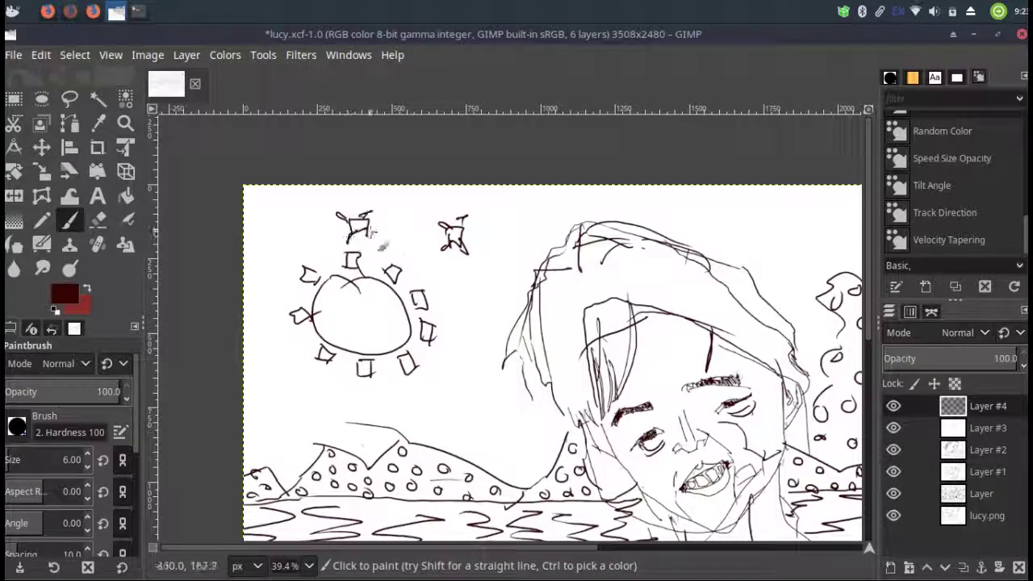
drag(442, 370, 452, 381)
drag(470, 363, 456, 394)
drag(283, 395, 305, 439)
mouse_move(726, 198)
mouse_down()
mouse_move(746, 234)
mouse_move(755, 230)
mouse_up()
scroll(734, 230, right, 5)
drag(654, 241, 678, 268)
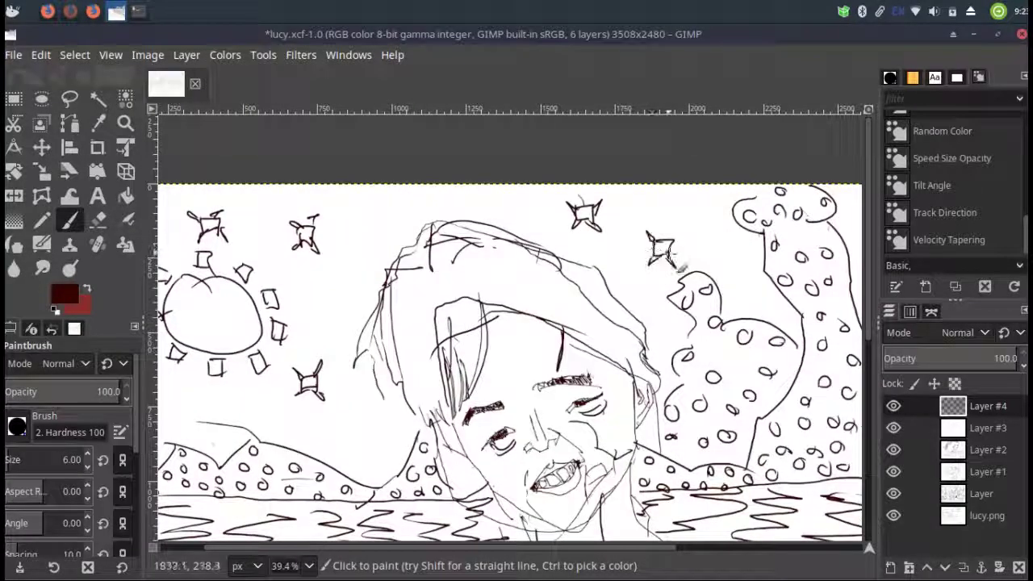
drag(367, 198, 403, 222)
Add more stars and tall shapes across the right side of the sky.
scroll(663, 250, right, 6)
scroll(662, 250, right, 2)
drag(621, 189, 650, 220)
mouse_move(724, 194)
mouse_down()
mouse_move(755, 230)
mouse_move(726, 231)
mouse_up()
scroll(740, 208, right, 8)
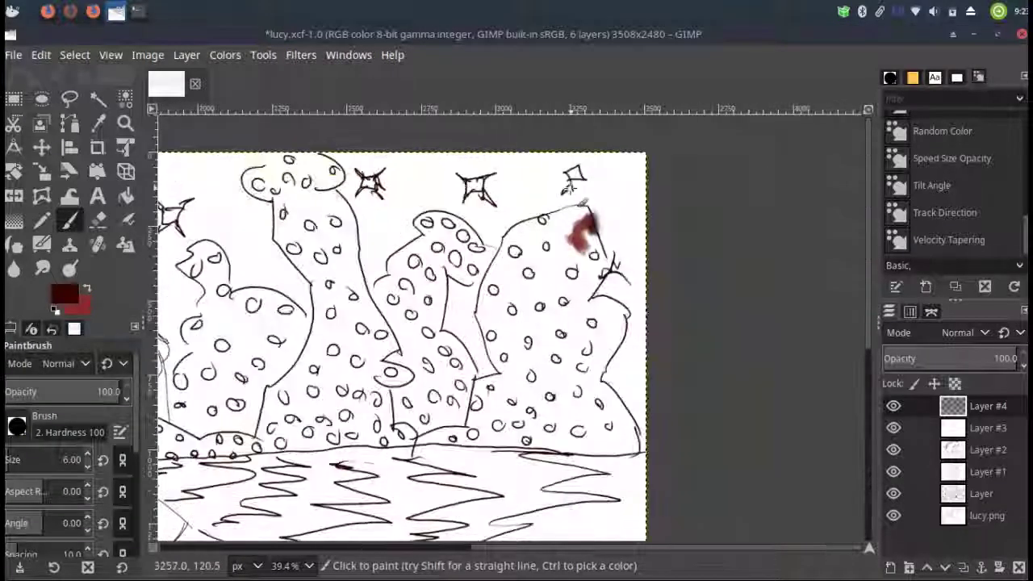
mouse_move(607, 214)
mouse_down()
mouse_move(634, 245)
mouse_move(615, 247)
mouse_up()
scroll(433, 355, down, 3)
scroll(434, 355, down, 5)
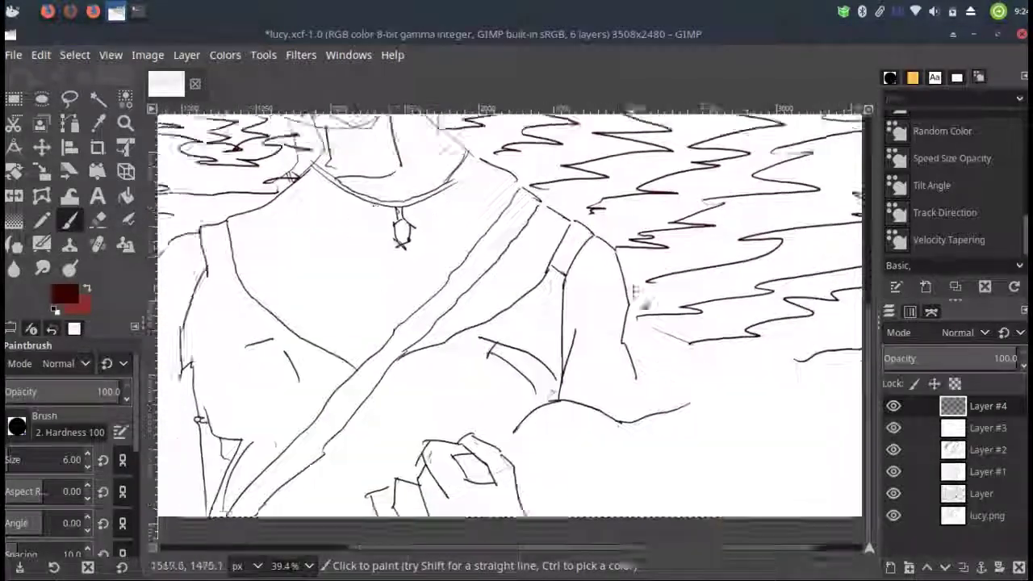
scroll(403, 363, left, 5)
scroll(337, 352, left, 5)
scroll(338, 352, up, 3)
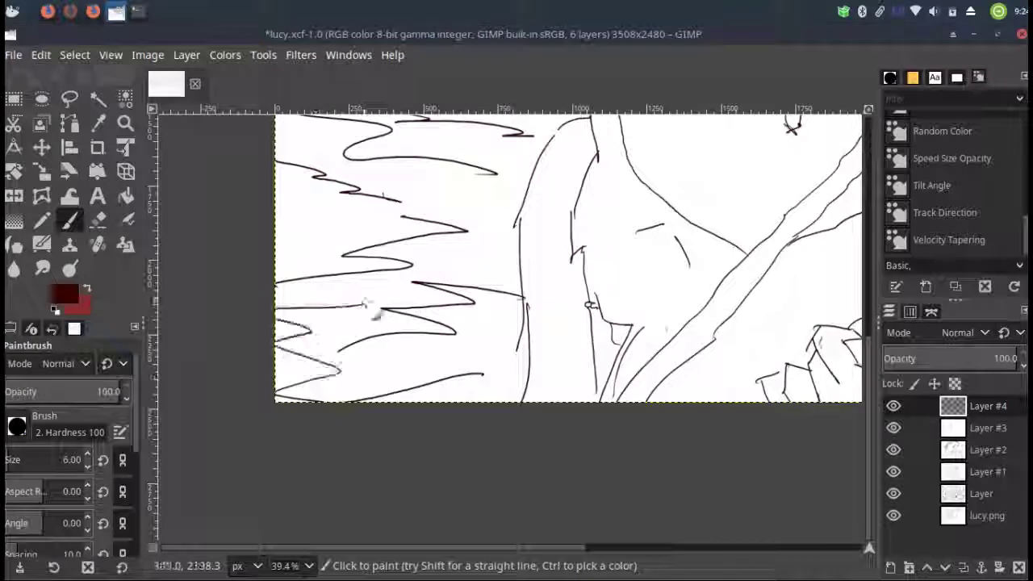
right_click(279, 137)
Save the drawing with File > Save.
click(420, 233)
scroll(466, 258, down, 3)
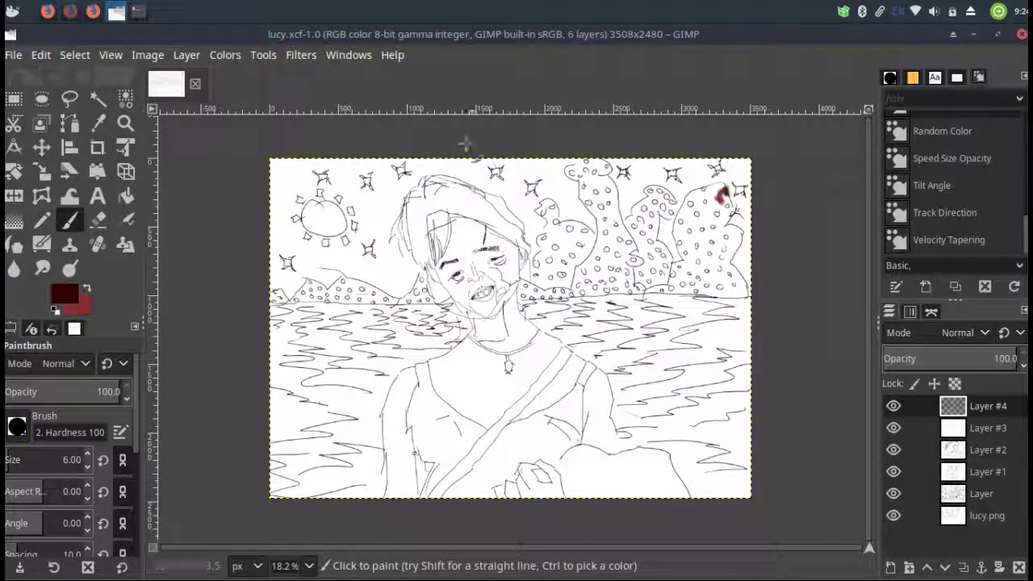
scroll(496, 221, up, 1)
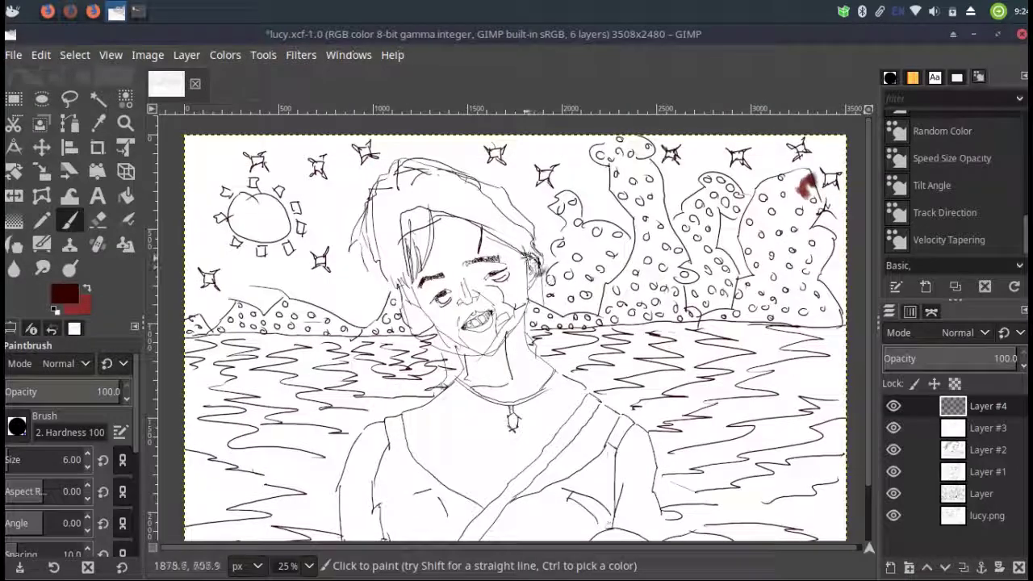
Hatch the hair in dark red, covering the fringe, top and left side of the head.
mouse_move(534, 251)
mouse_down()
mouse_move(520, 253)
mouse_move(472, 190)
mouse_move(521, 242)
mouse_up()
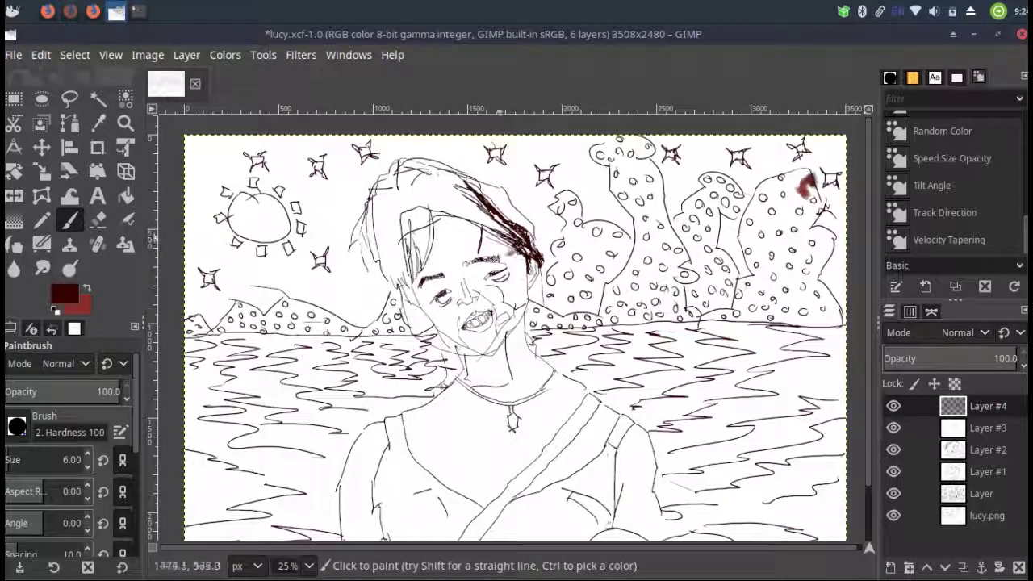
mouse_move(462, 227)
mouse_down()
mouse_move(433, 208)
mouse_move(419, 242)
mouse_move(412, 224)
mouse_move(413, 207)
mouse_move(429, 202)
mouse_move(476, 234)
mouse_move(457, 182)
mouse_up()
mouse_move(426, 172)
mouse_down()
mouse_move(380, 194)
mouse_move(448, 193)
mouse_up()
mouse_move(384, 195)
mouse_down()
mouse_move(412, 258)
mouse_move(403, 291)
mouse_up()
drag(381, 235, 407, 267)
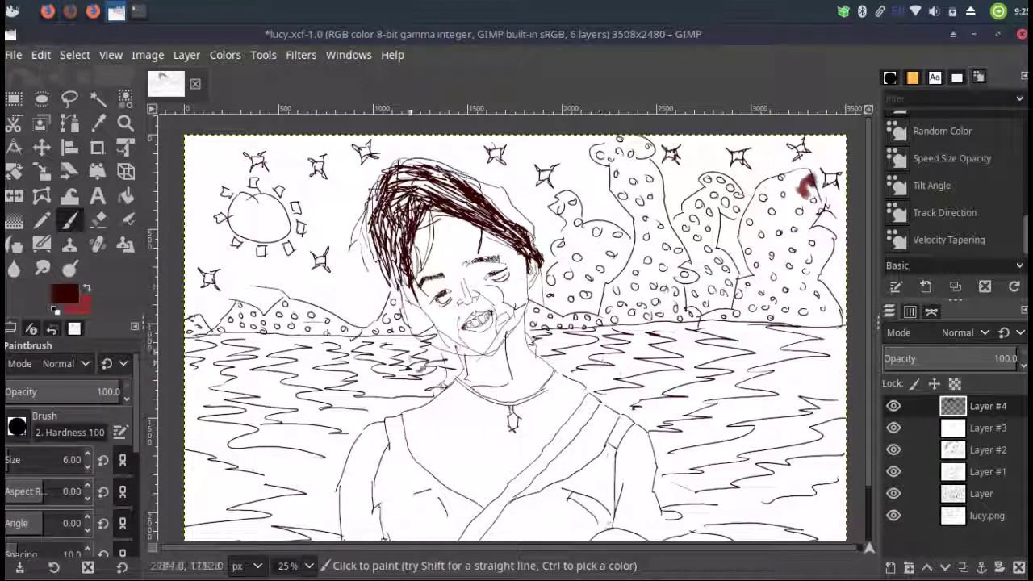
Hatch the diagonal shoulder strap in dark red down to the bottom edge.
mouse_move(590, 396)
mouse_down()
mouse_move(597, 415)
mouse_move(530, 466)
mouse_move(565, 440)
mouse_move(484, 532)
mouse_up()
drag(508, 492, 464, 539)
drag(532, 472, 573, 496)
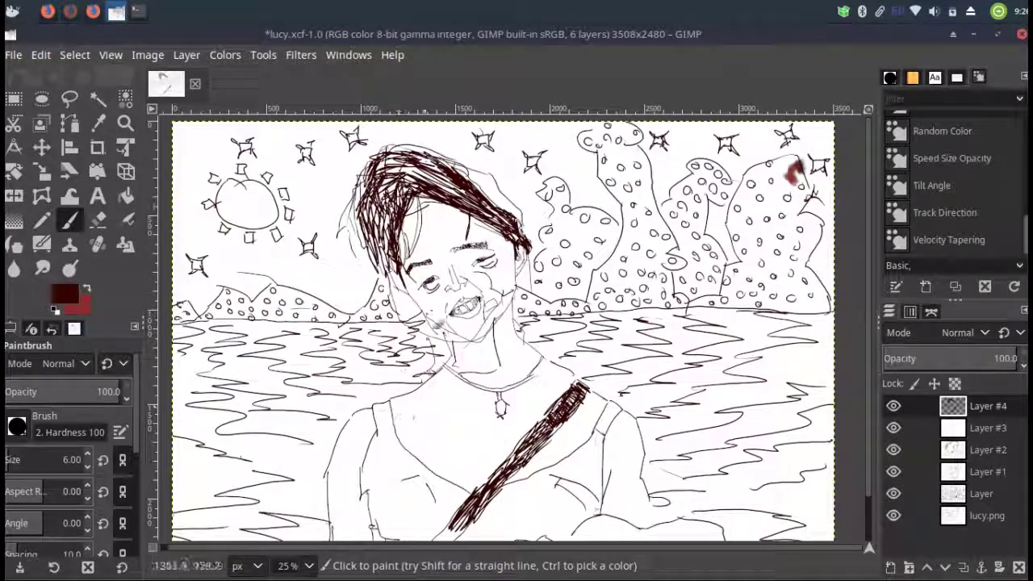
drag(428, 288, 428, 300)
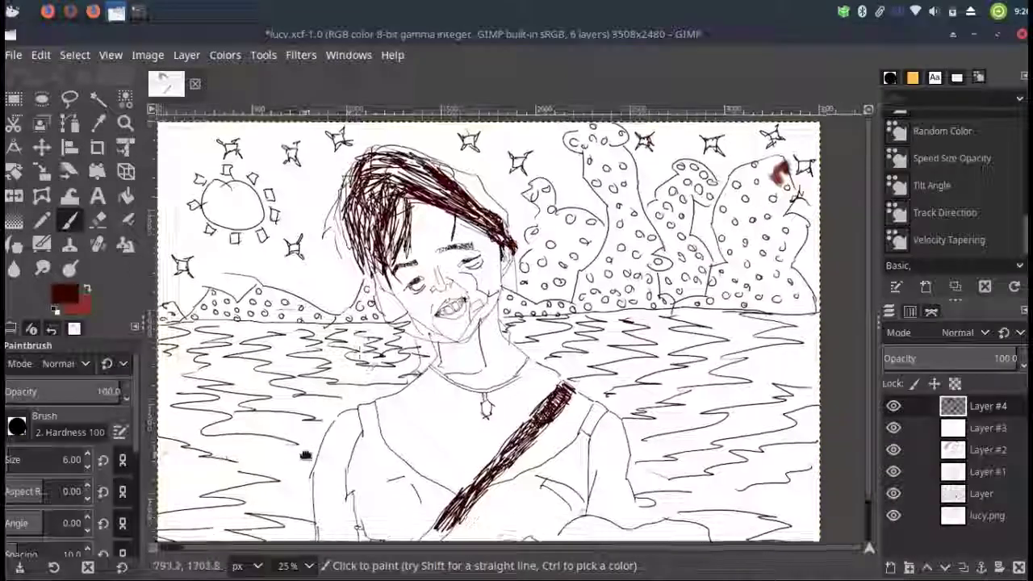